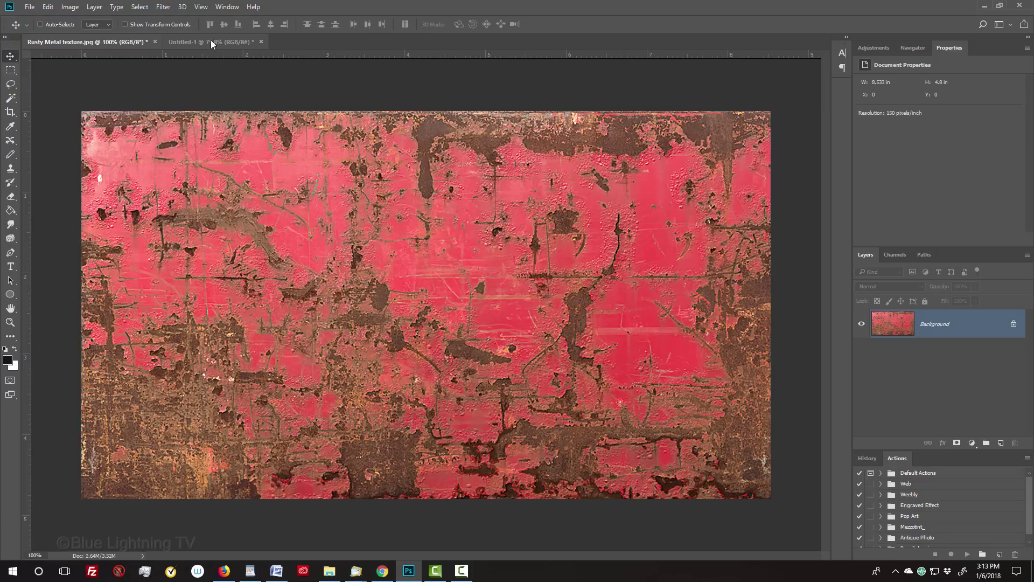
- In the Untitled-1 graphic, Magic Wand-select the white background (Tolerance 50, Contiguous), checking it in Quick Mask
{"action": "left_click", "coordinate": [211, 43]}
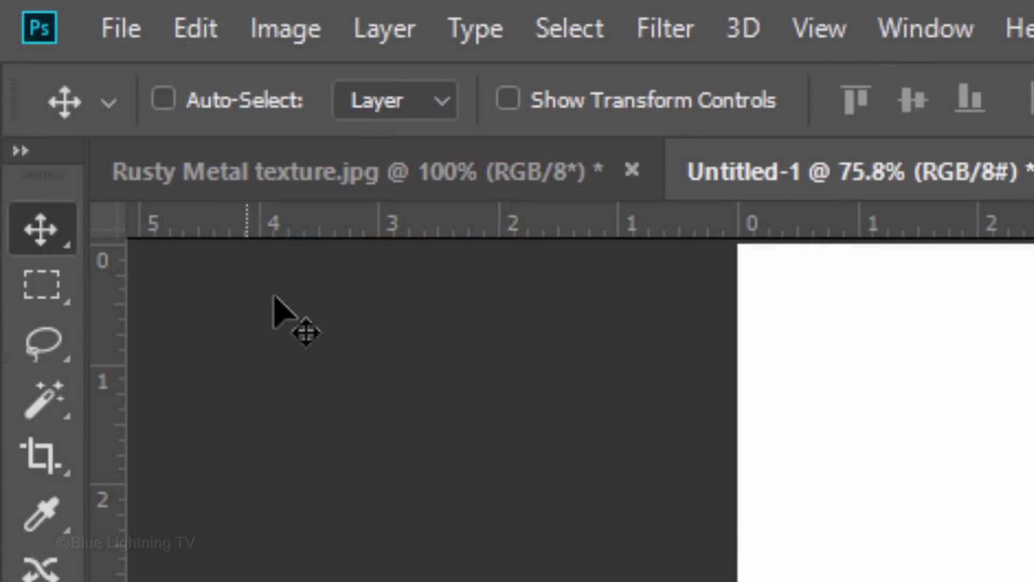
{"action": "left_click_drag", "start_coordinate": [11, 98], "coordinate": [57, 109]}
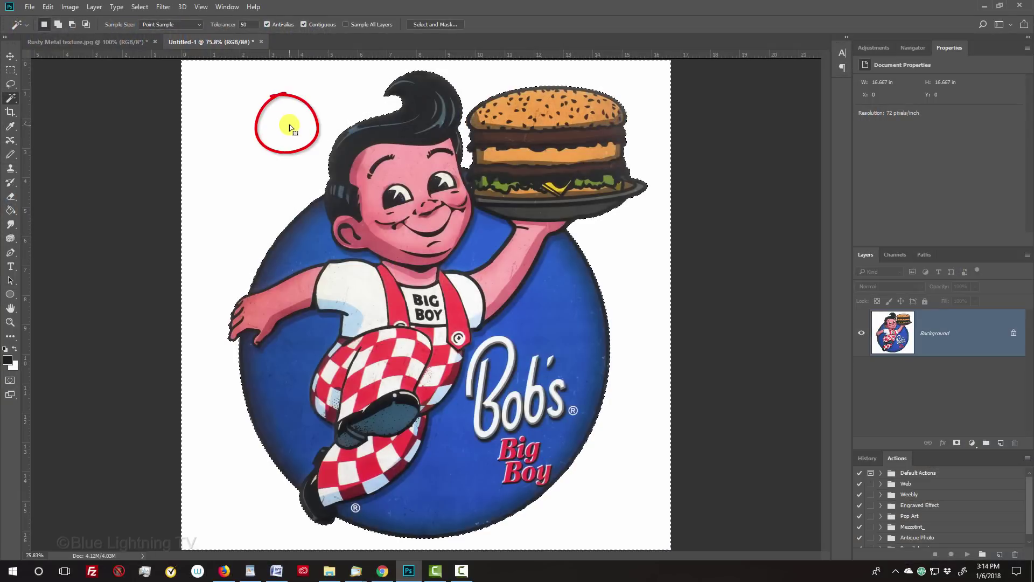
{"action": "left_click", "coordinate": [288, 125]}
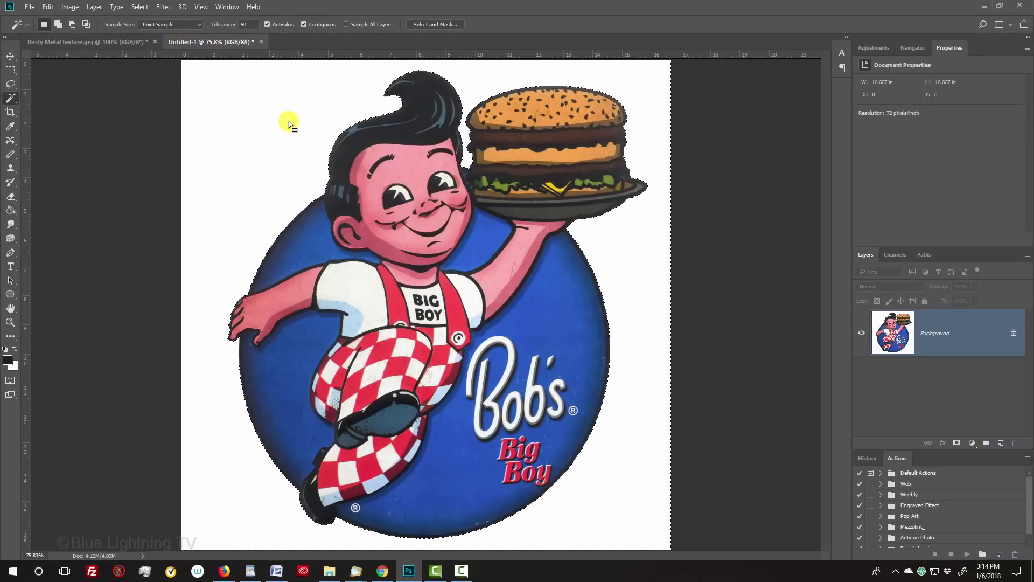
{"action": "key", "text": "q"}
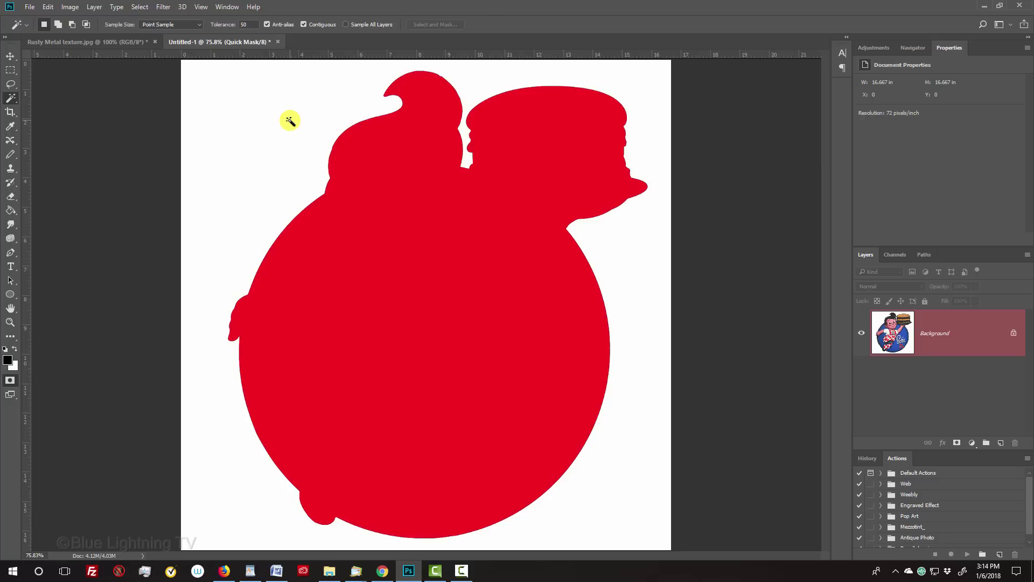
{"action": "key", "text": "q"}
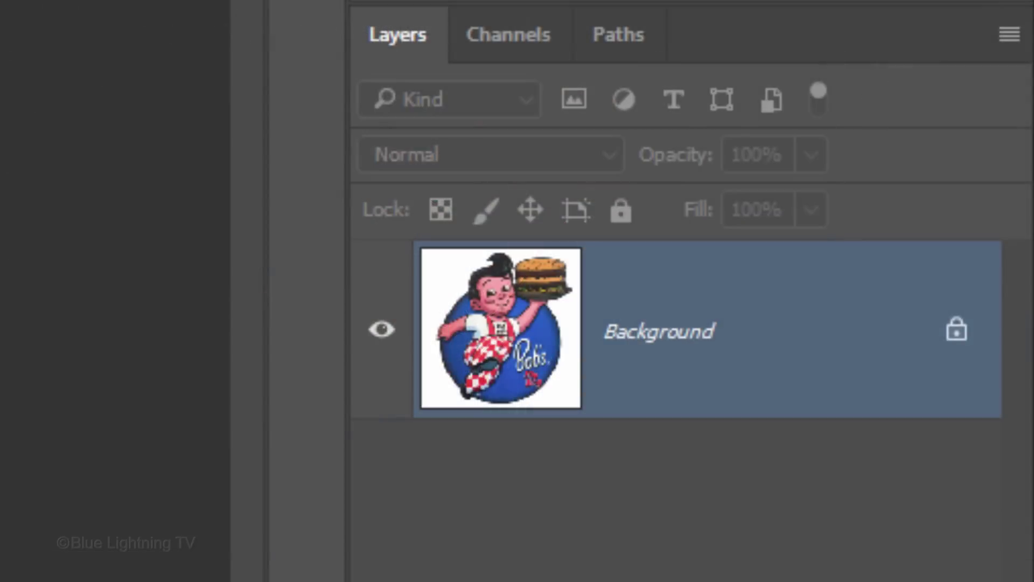
- Unlock the Background as Layer 0, delete the selected white to transparency, and deselect
{"action": "left_click", "coordinate": [954, 331]}
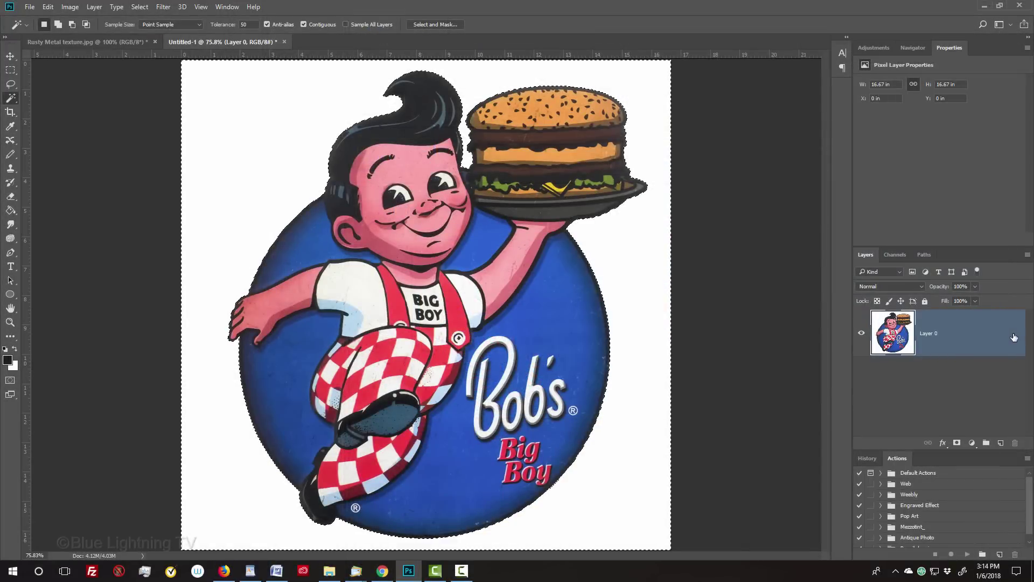
{"action": "key", "text": "Delete"}
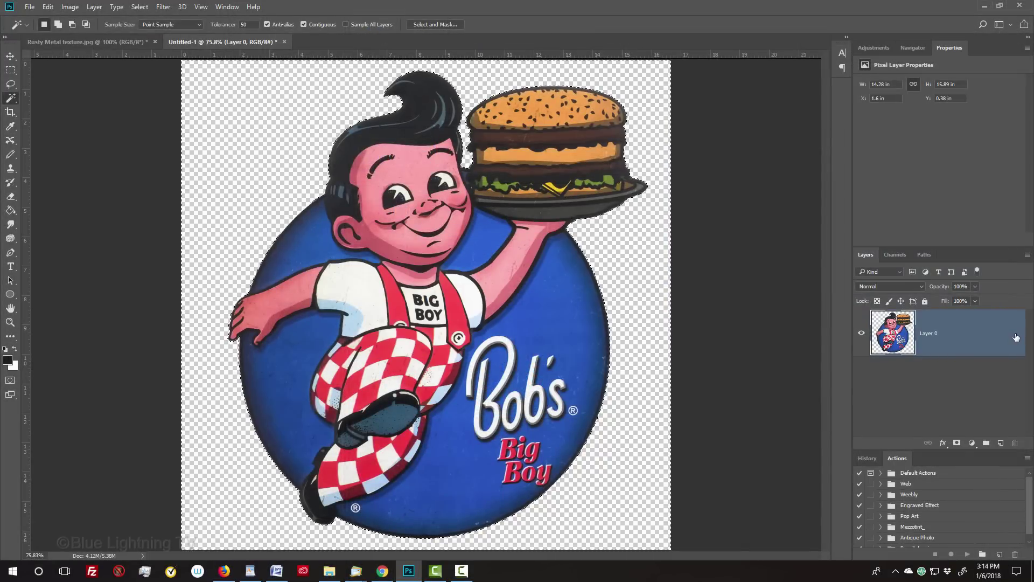
{"action": "key", "text": "ctrl+d"}
- Drag the Big Boy graphic onto the Rusty Metal document as a new layer
{"action": "key", "text": "v"}
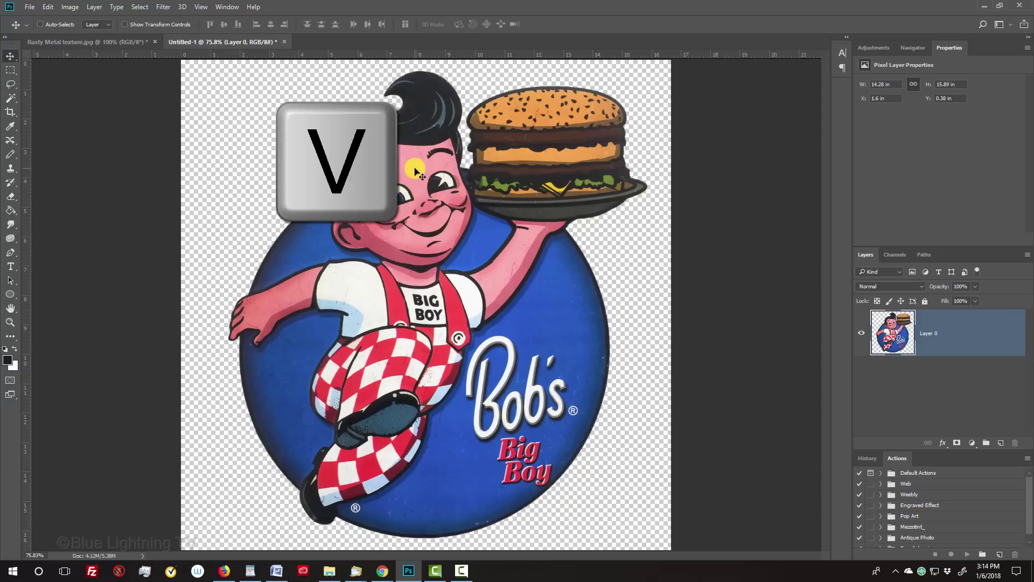
{"action": "left_click_drag", "start_coordinate": [416, 171], "coordinate": [132, 45]}
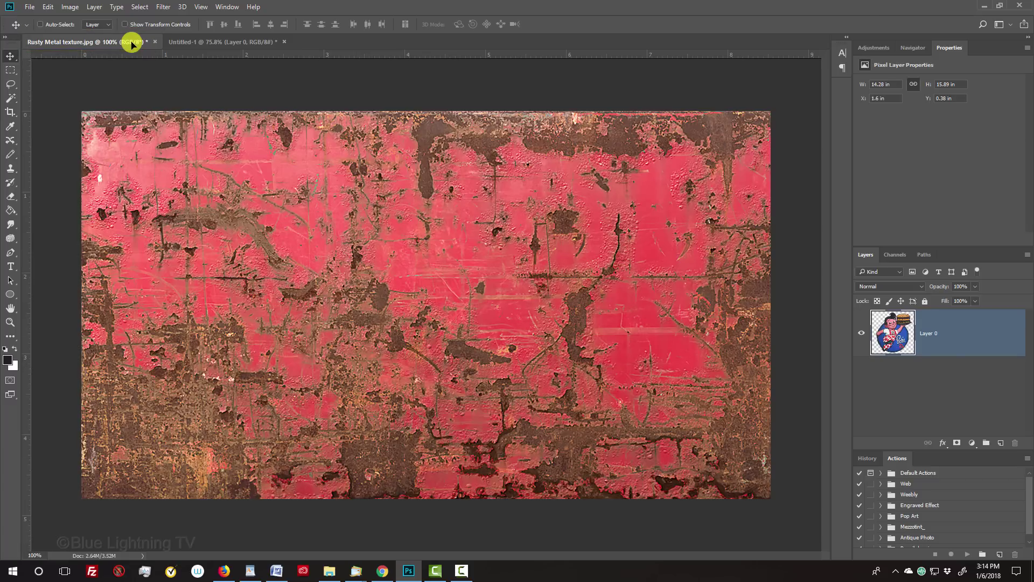
{"action": "left_click_drag", "start_coordinate": [132, 45], "coordinate": [435, 307]}
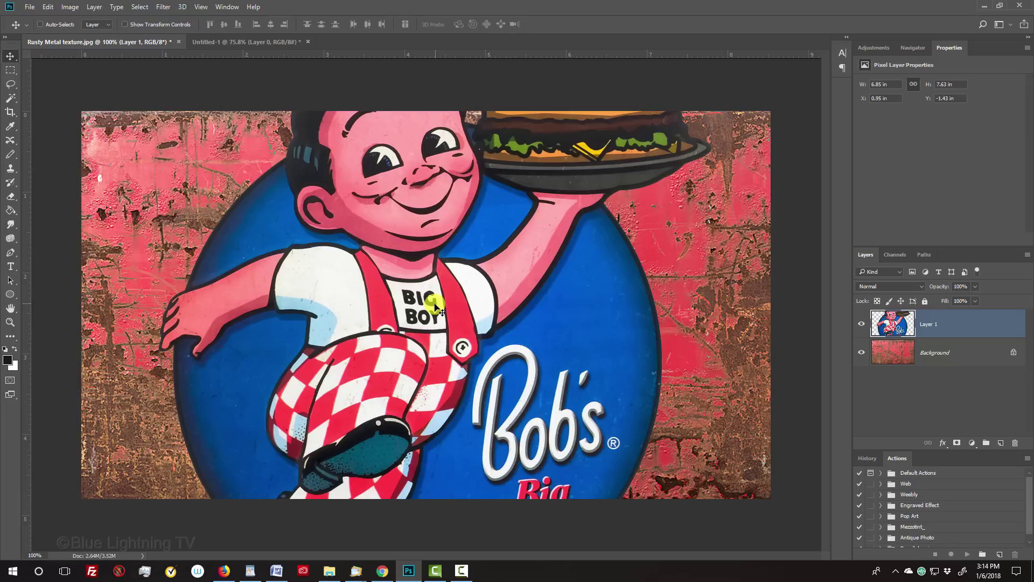
- Scale the graphic proportionally from its centre to about 61.5%, nudge it slightly left, and commit
{"action": "key", "text": "ctrl+t"}
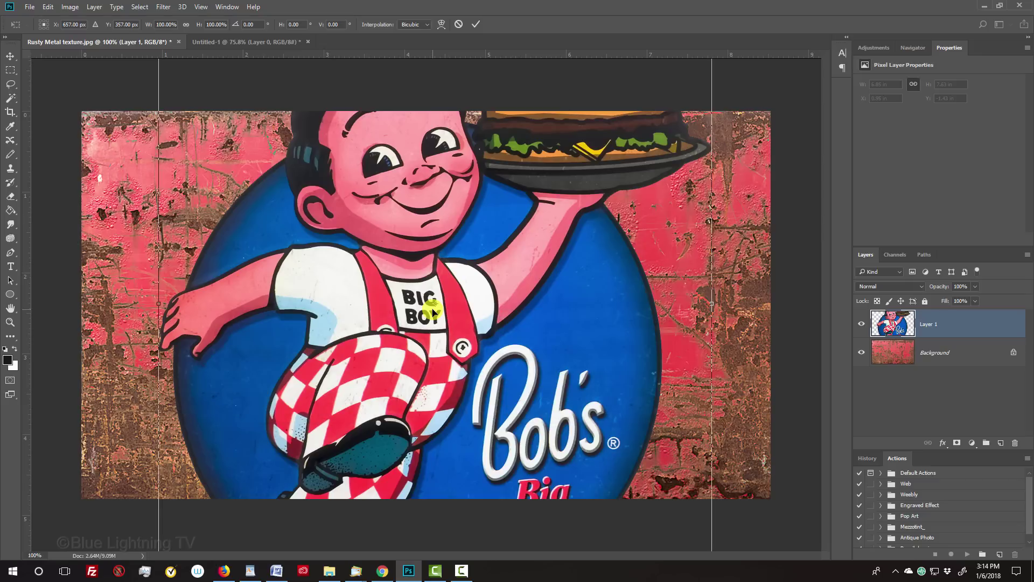
{"action": "key", "text": "ctrl+0"}
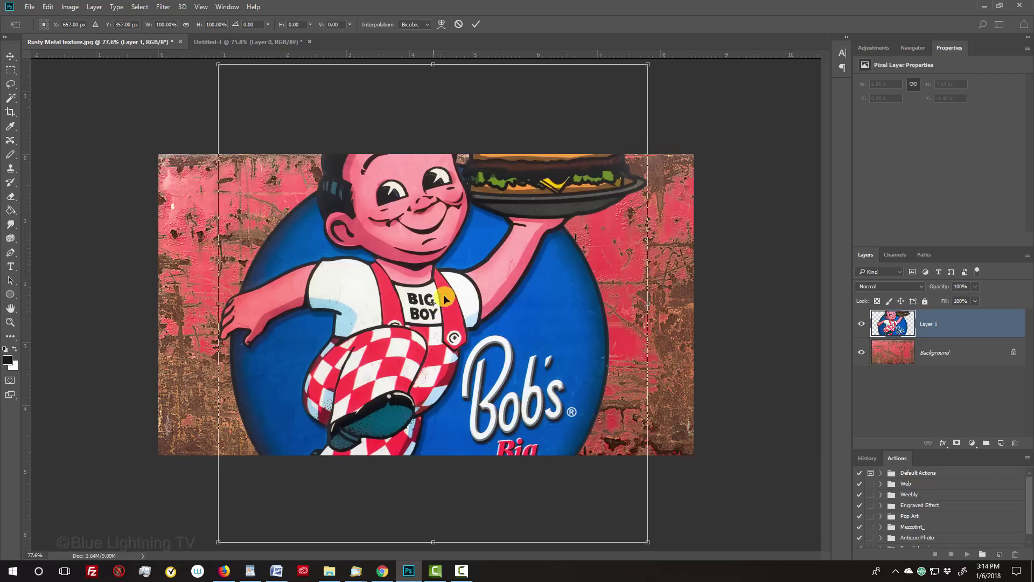
{"action": "left_click_drag", "start_coordinate": [648, 64], "coordinate": [648, 64]}
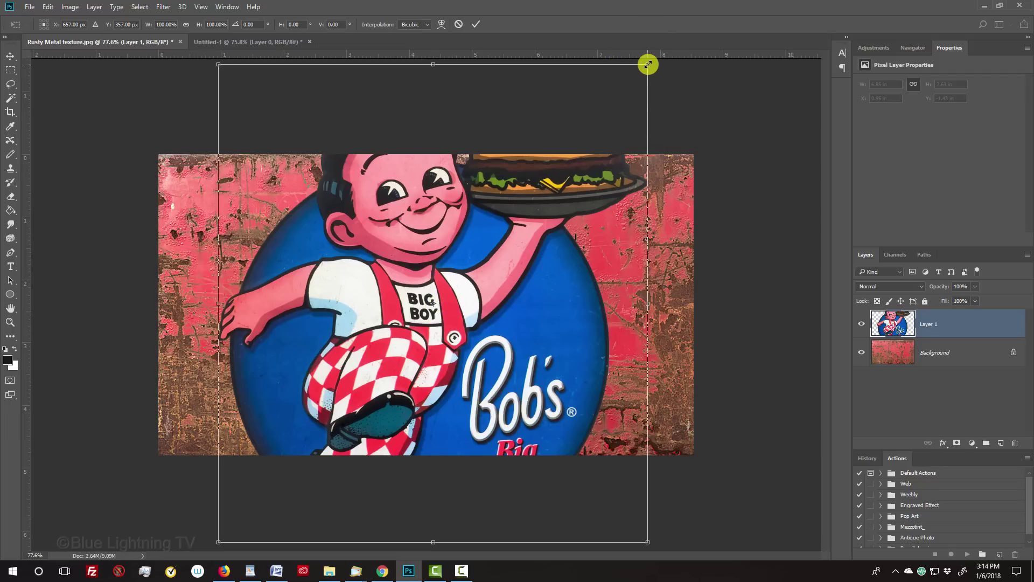
{"action": "key", "text": "alt+shift"}
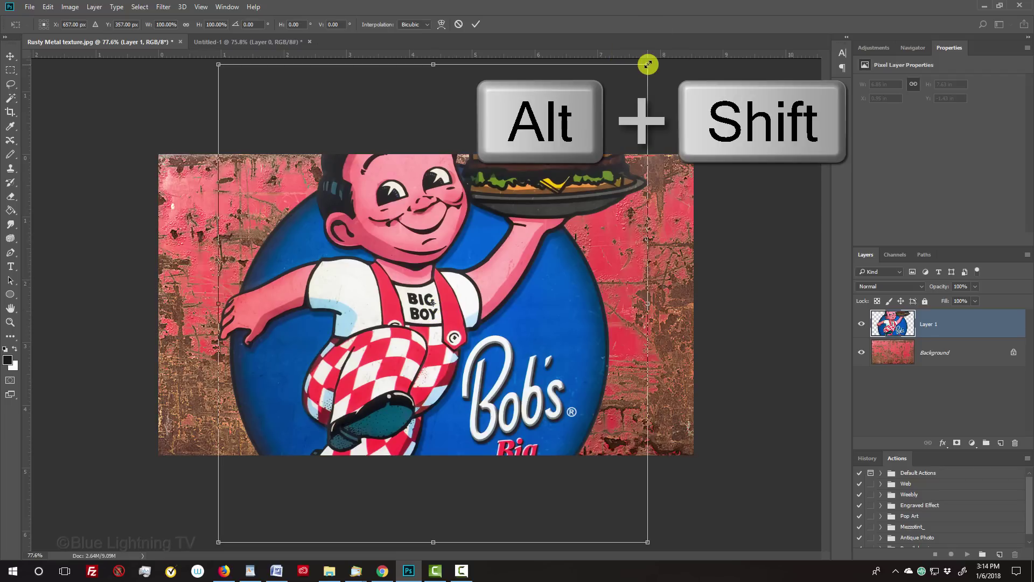
{"action": "left_click_drag", "start_coordinate": [647, 64], "coordinate": [565, 154]}
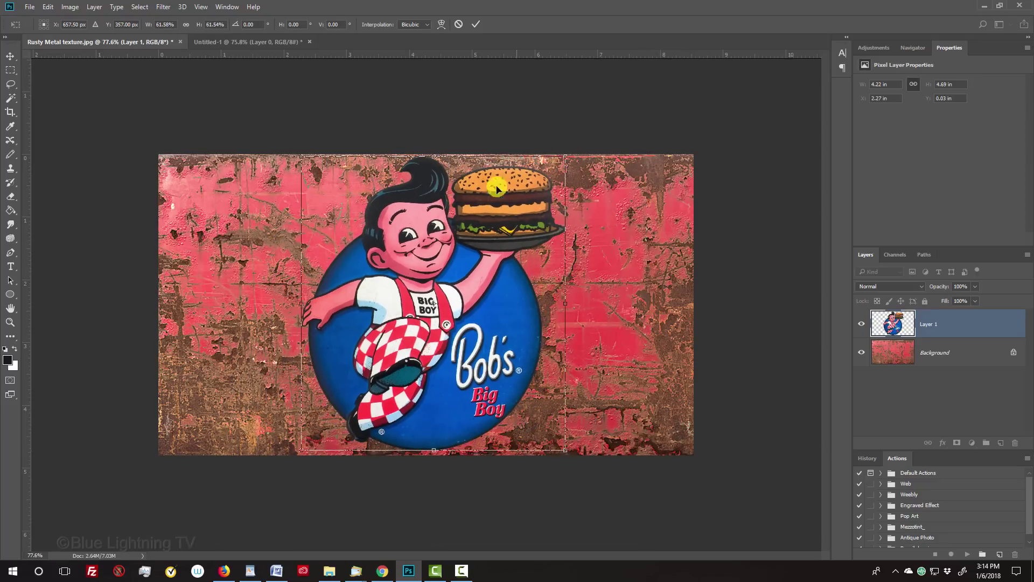
{"action": "left_click_drag", "start_coordinate": [436, 217], "coordinate": [434, 216]}
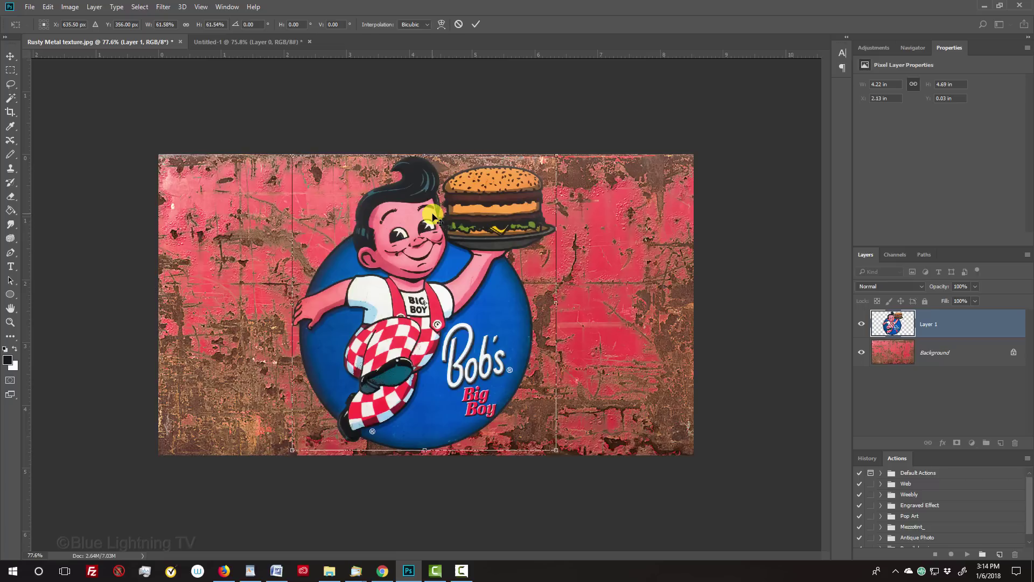
{"action": "key", "text": "Return"}
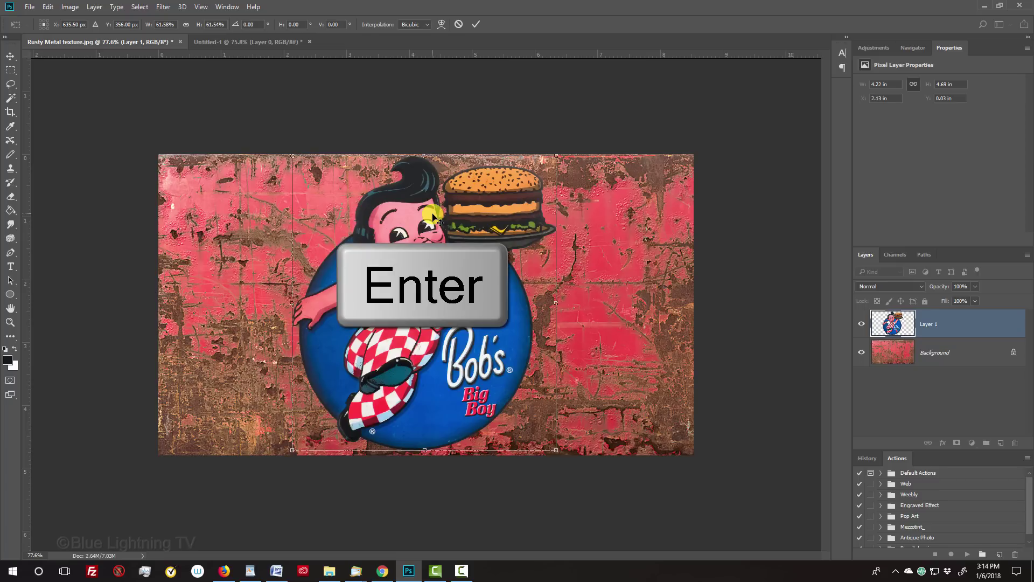
{"action": "key", "text": "ctrl+0"}
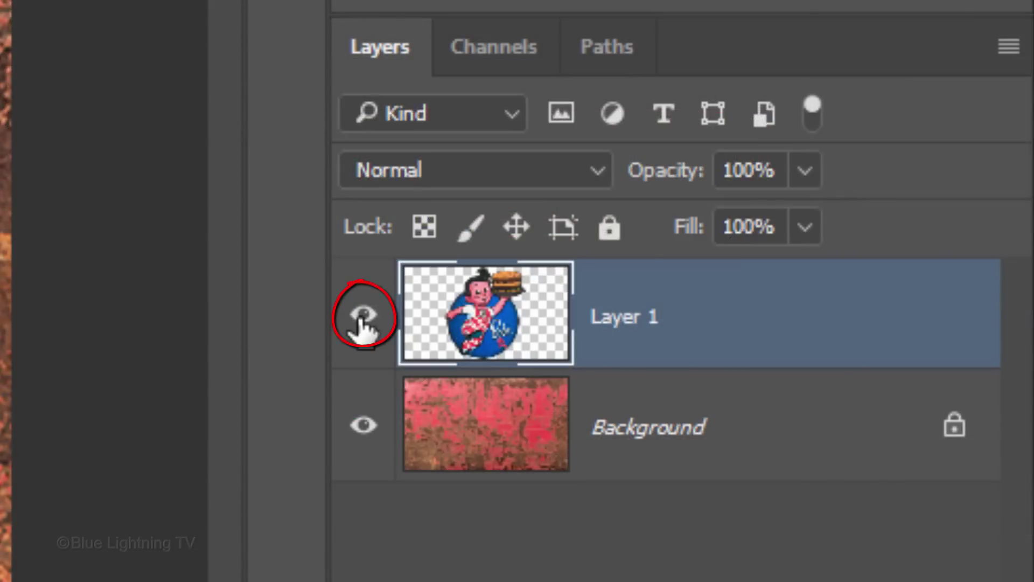
- Hide Layer 1, compare the texture's Red, Green and Blue channels, and settle on Red
{"action": "left_click", "coordinate": [361, 316]}
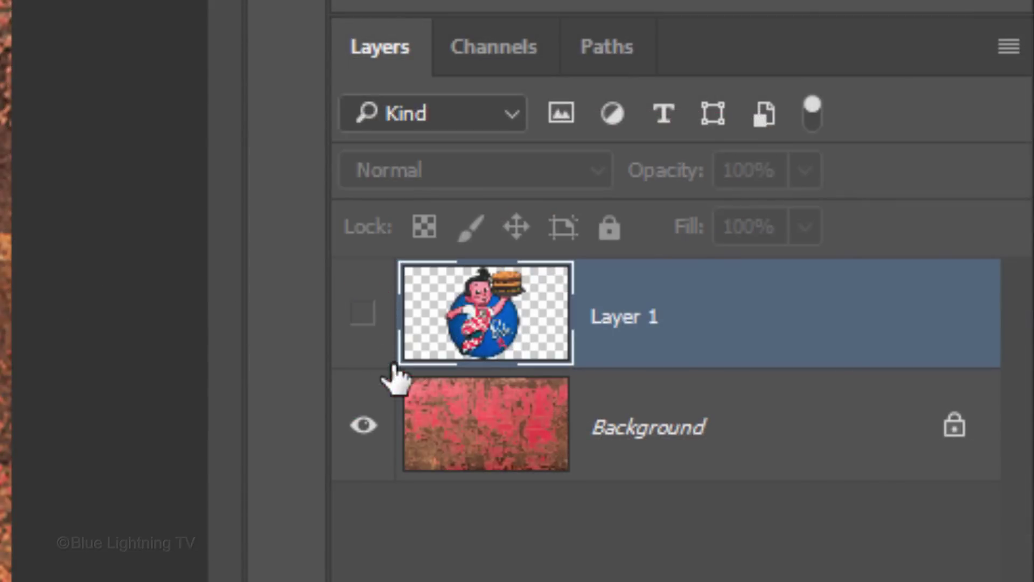
{"action": "left_click", "coordinate": [481, 433]}
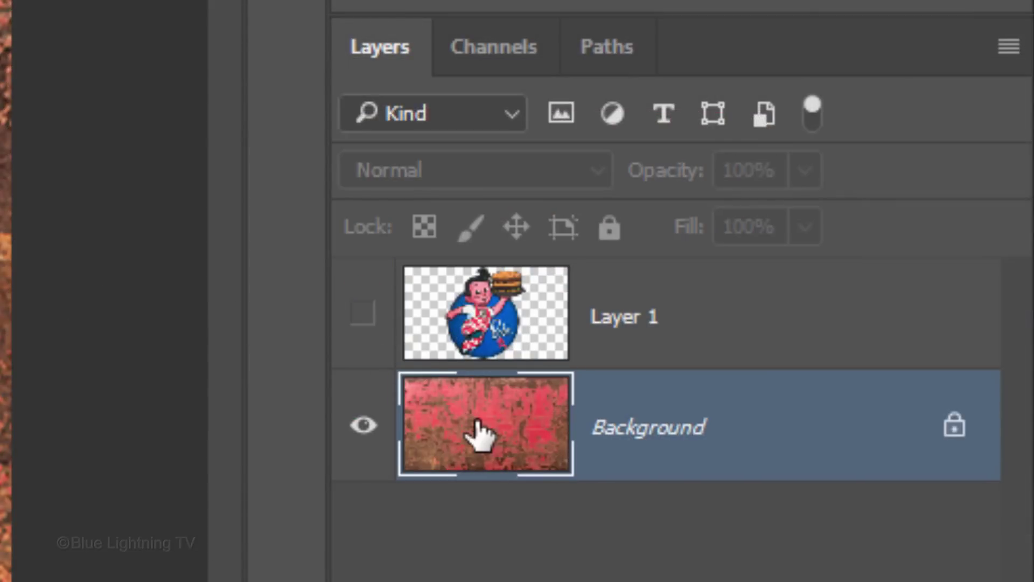
{"action": "left_click", "coordinate": [485, 60]}
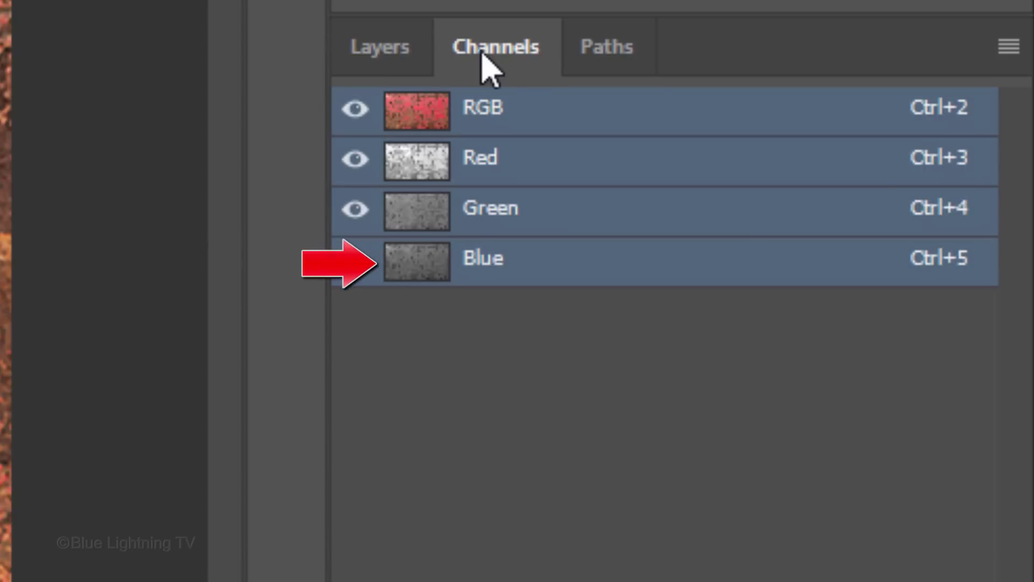
{"action": "left_click", "coordinate": [415, 162]}
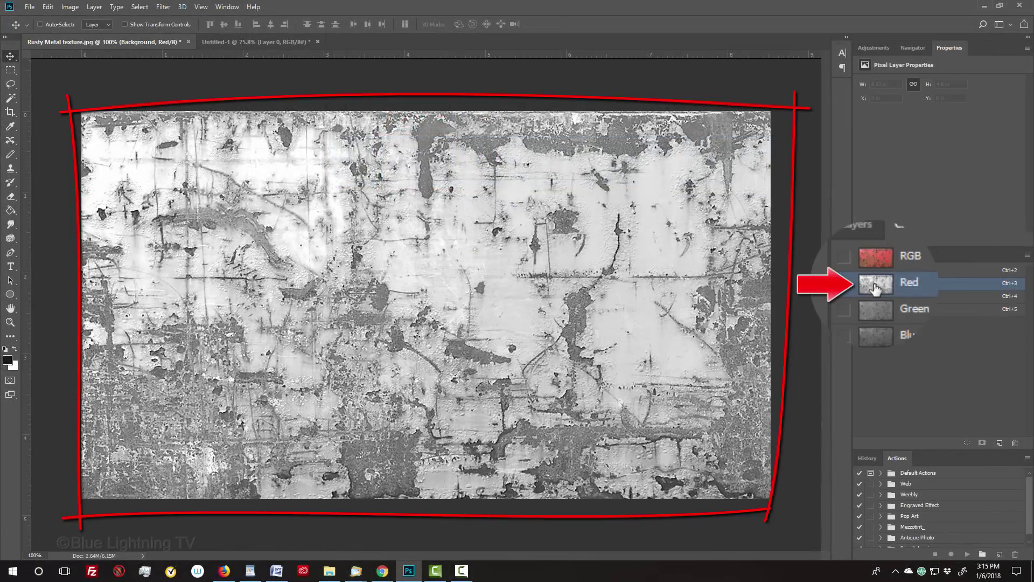
{"action": "left_click", "coordinate": [876, 302]}
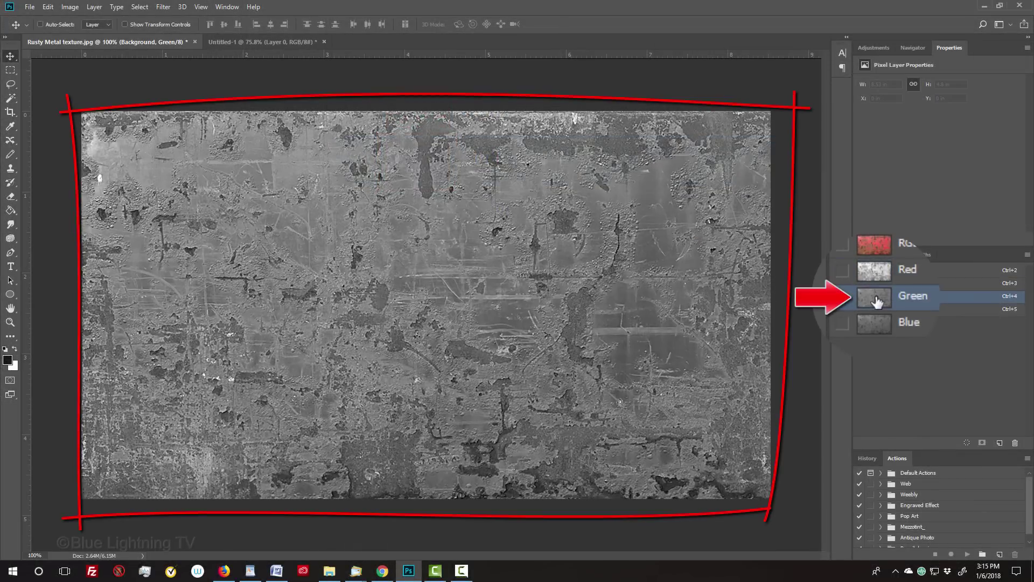
{"action": "left_click", "coordinate": [875, 313]}
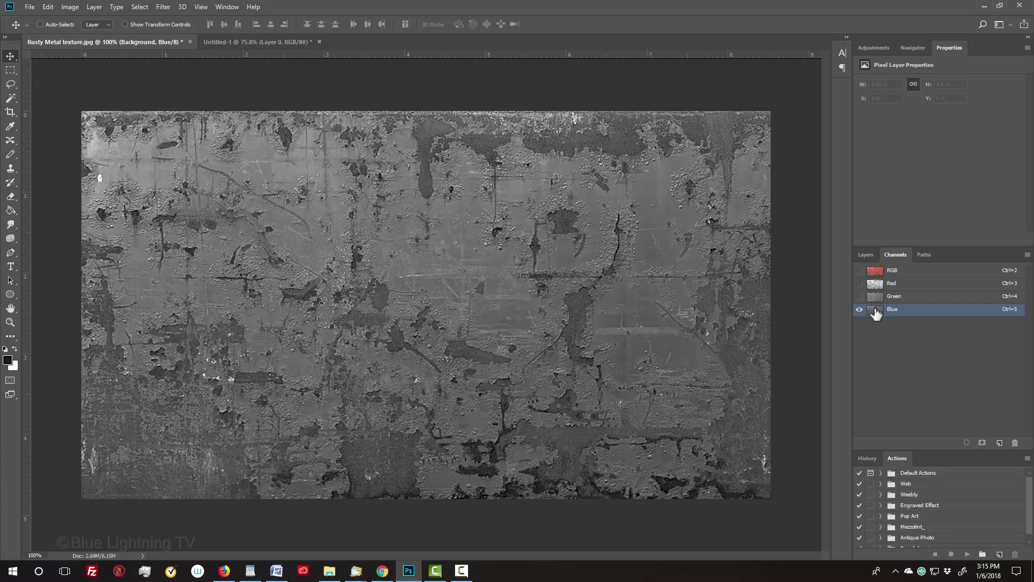
{"action": "left_click", "coordinate": [875, 284]}
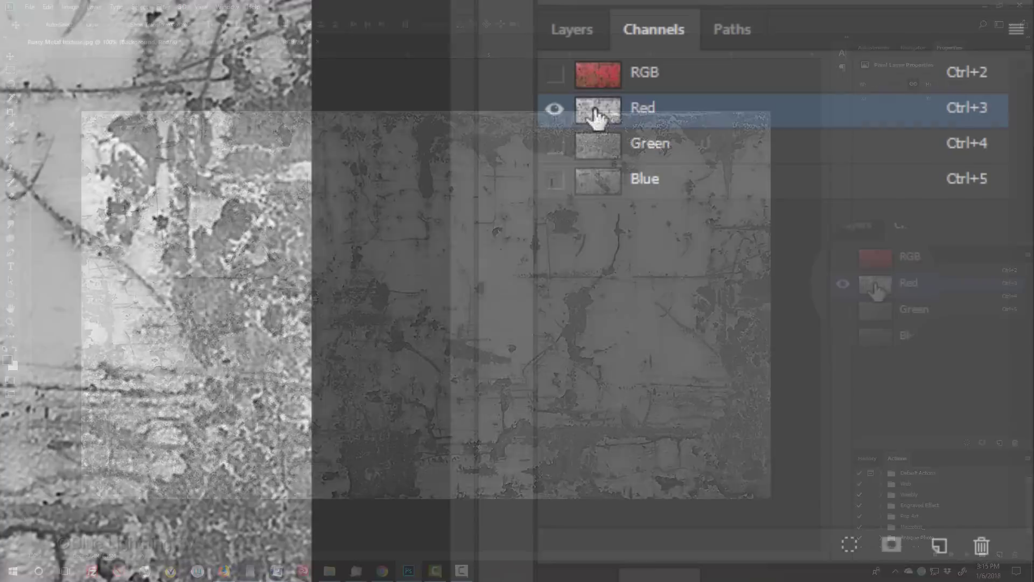
- Duplicate the Red channel as Red copy and set its Levels inputs to 134, 1.00, 211
{"action": "left_click_drag", "start_coordinate": [875, 283], "coordinate": [1001, 444]}
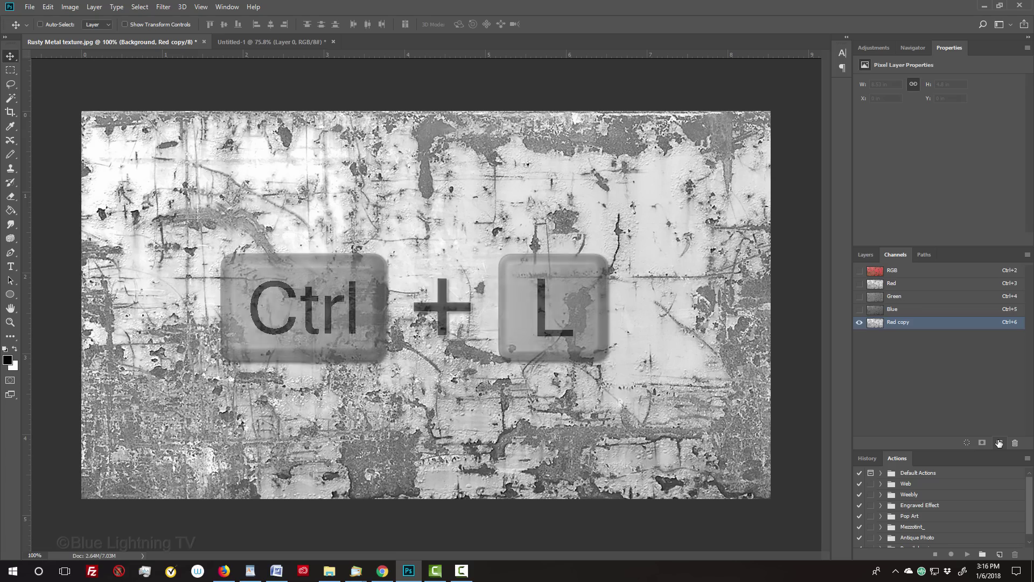
{"action": "key", "text": "ctrl+l"}
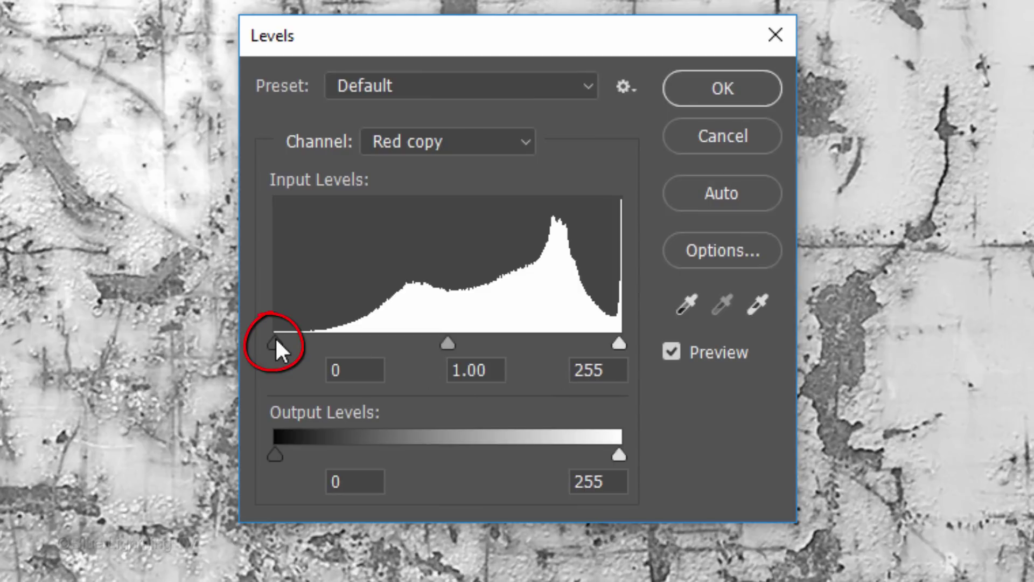
{"action": "left_click_drag", "start_coordinate": [276, 337], "coordinate": [455, 326]}
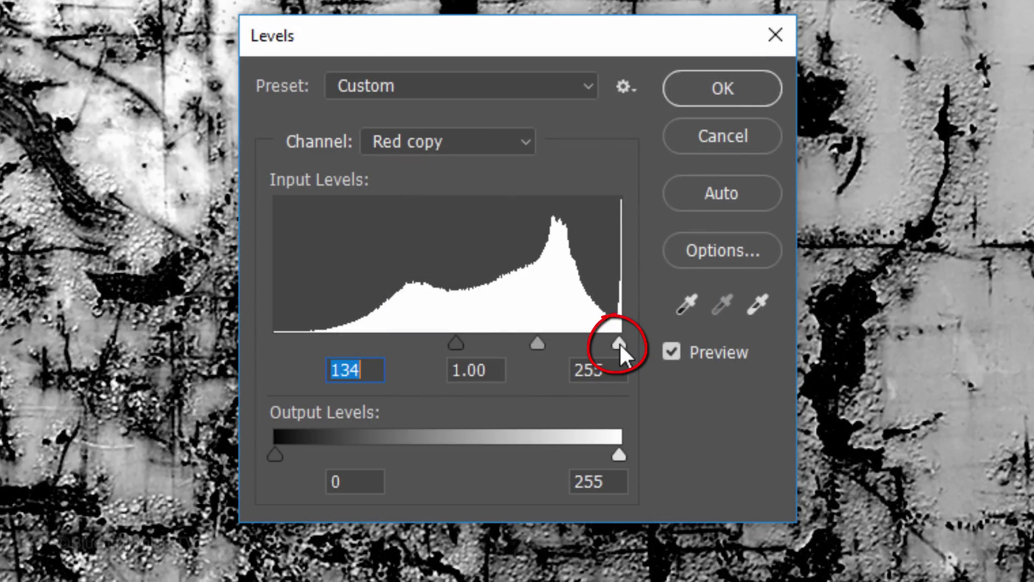
{"action": "left_click_drag", "start_coordinate": [619, 341], "coordinate": [559, 342]}
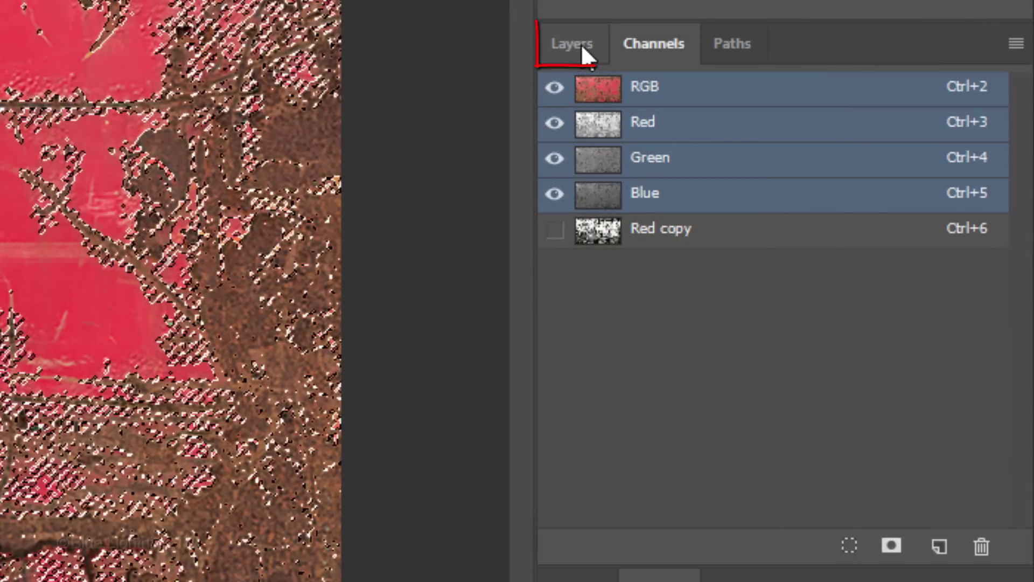
- Back in Layers, show and select Layer 1, then add a mask from the Red copy selection
{"action": "left_click", "coordinate": [870, 257]}
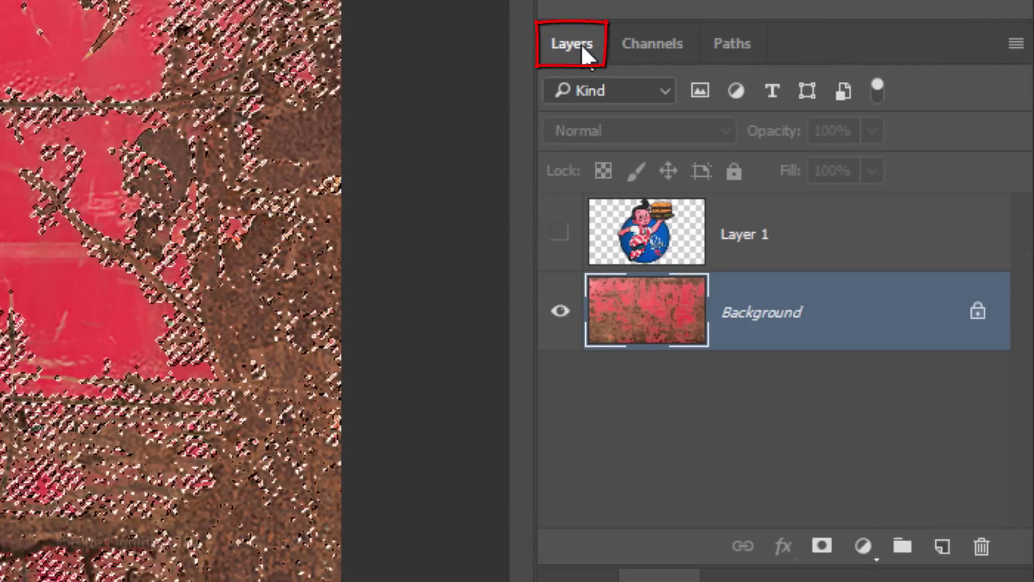
{"action": "left_click", "coordinate": [560, 234]}
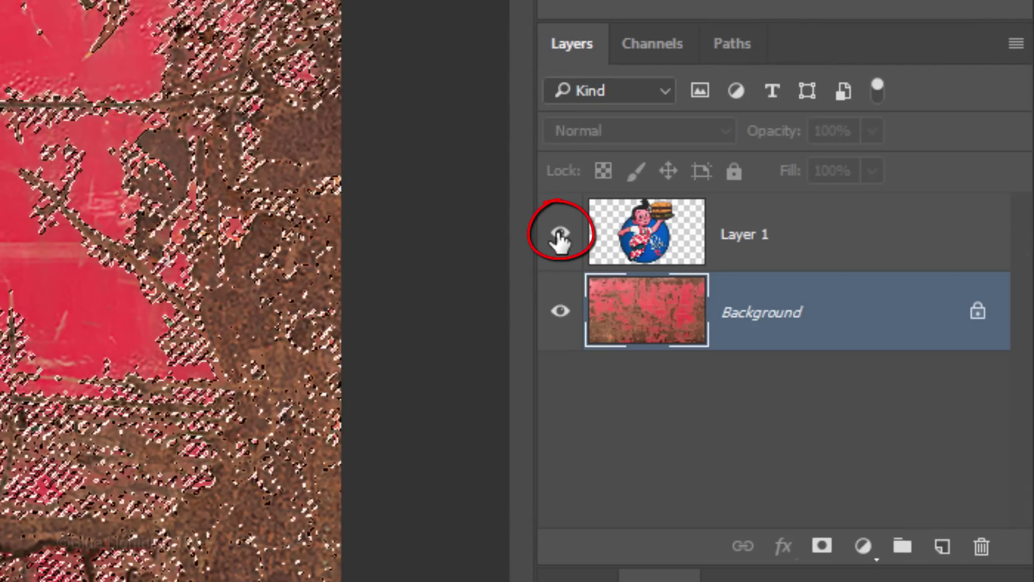
{"action": "left_click", "coordinate": [649, 234]}
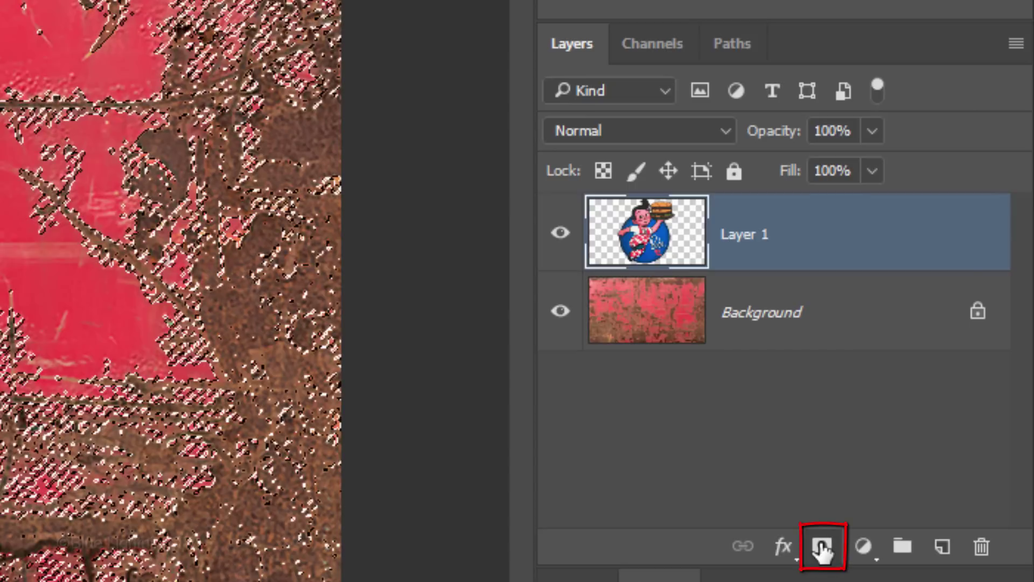
{"action": "left_click", "coordinate": [822, 548]}
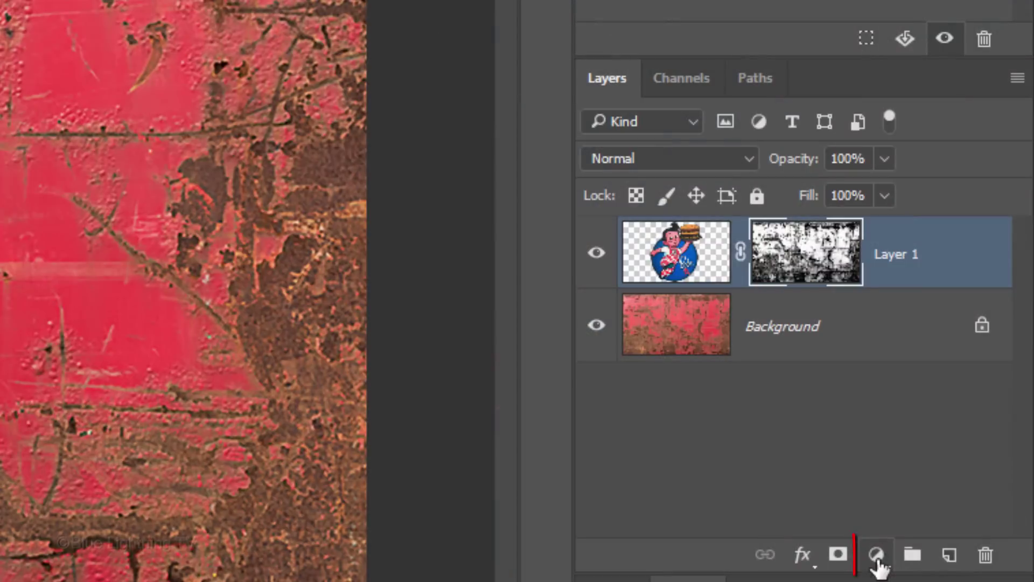
- Add a Hue/Saturation adjustment clipped to Layer 1 and set Saturation to -37
{"action": "left_click", "coordinate": [877, 555]}
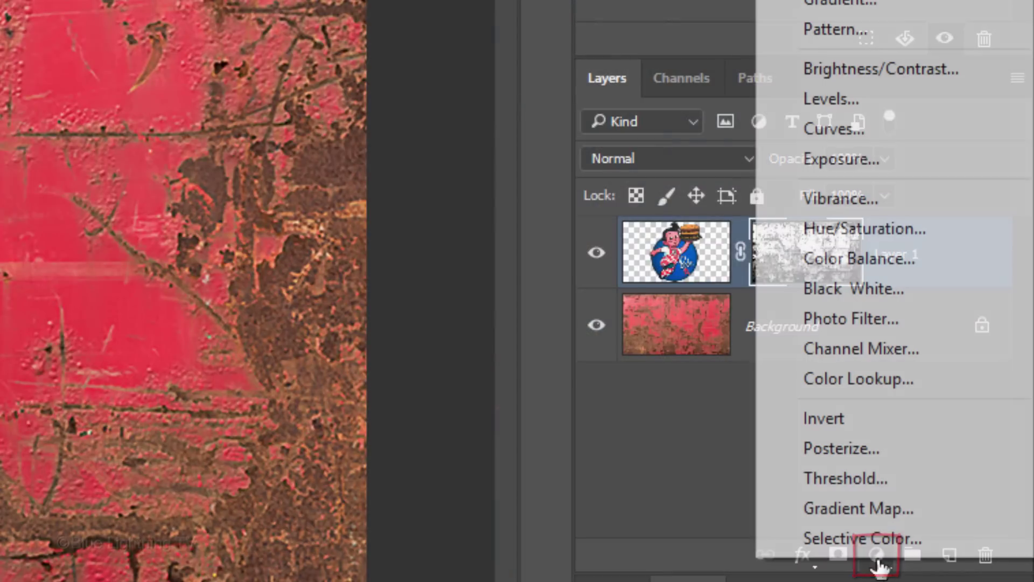
{"action": "left_click", "coordinate": [876, 232]}
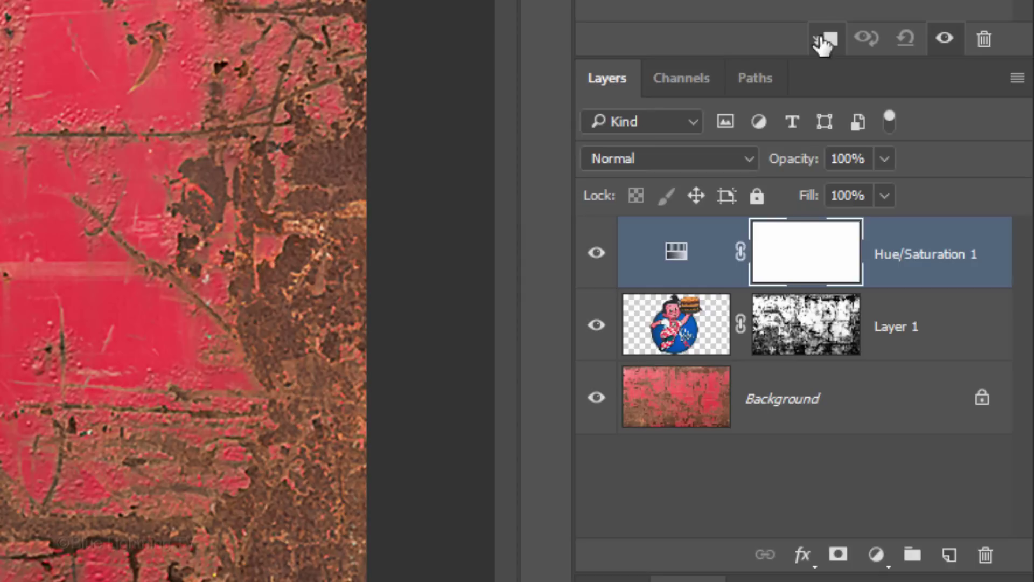
{"action": "left_click", "coordinate": [822, 42]}
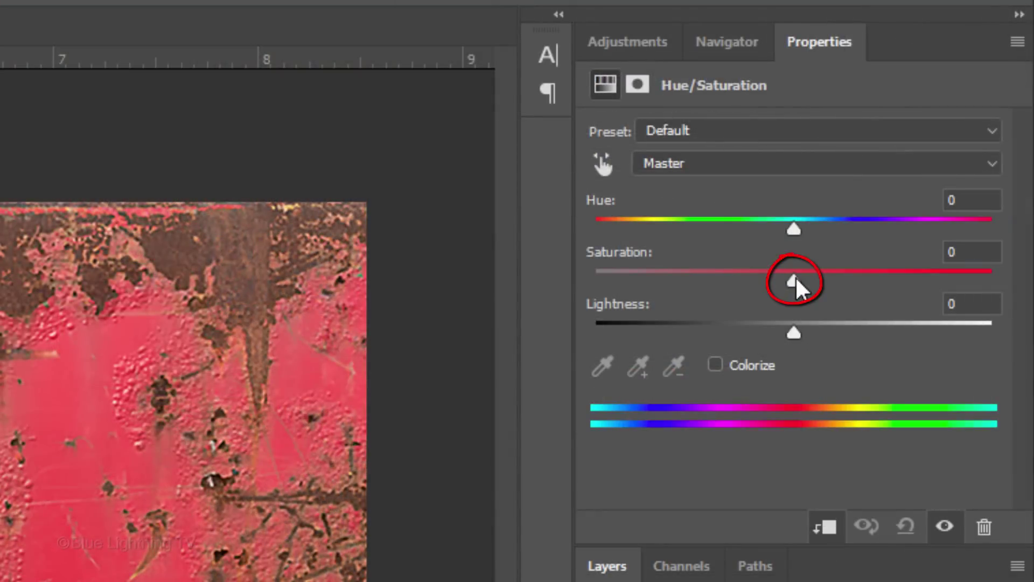
{"action": "left_click_drag", "start_coordinate": [796, 279], "coordinate": [719, 274]}
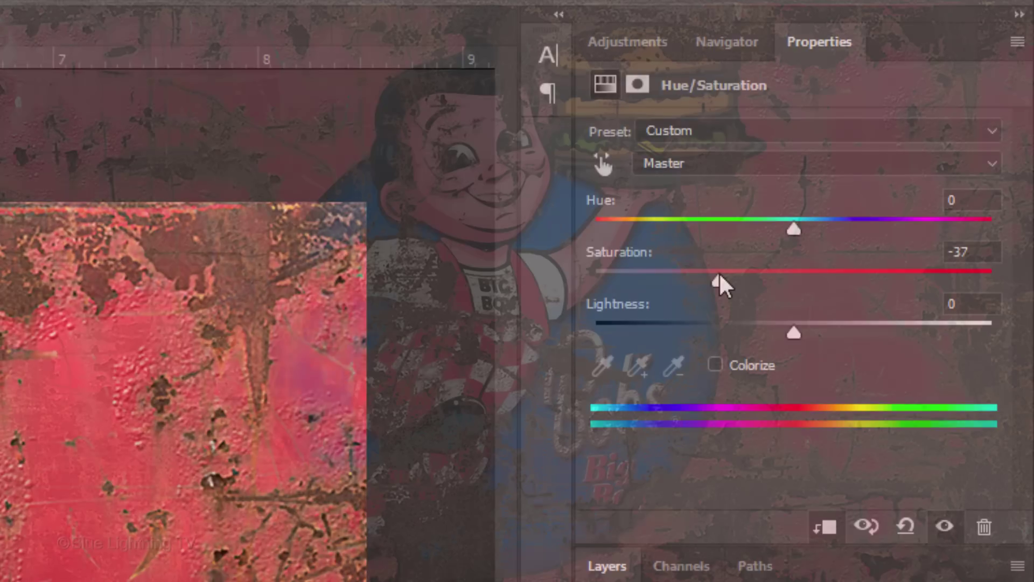